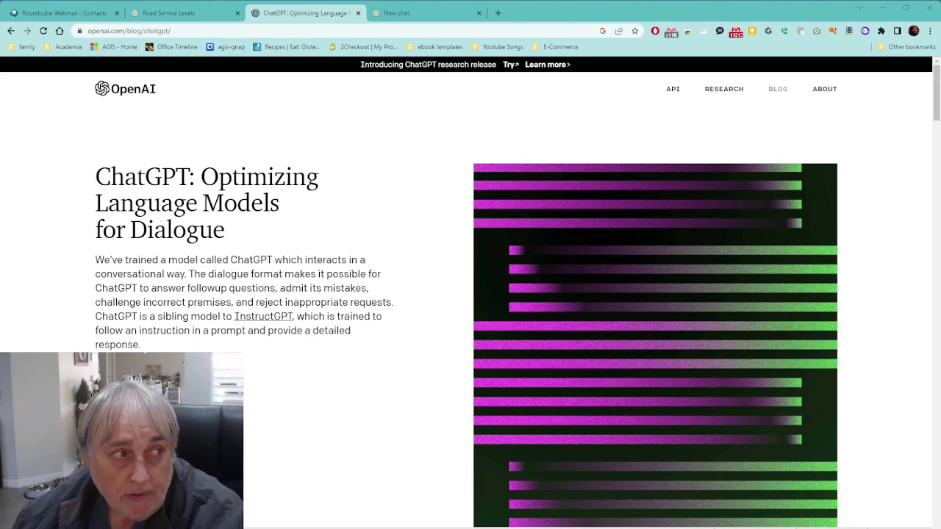
Step: Switch to the Road Service Levels tab and narrow the browser window to reveal the desktop
{"action": "left_click", "coordinate": [168, 13]}
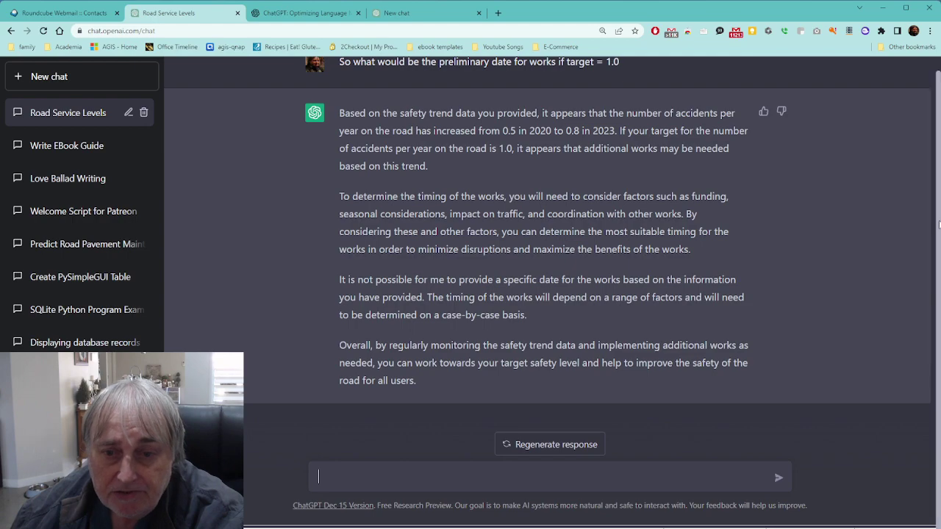
{"action": "left_click_drag", "start_coordinate": [940, 222], "coordinate": [740, 220]}
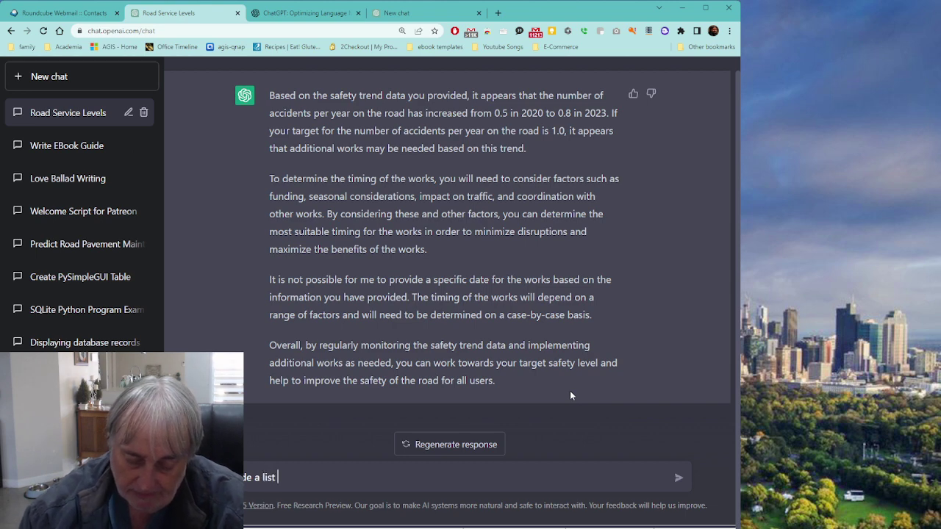
Step: Ask ChatGPT to 'Provide a list of service levels for roads'
{"action": "type", "text": "of serv"}
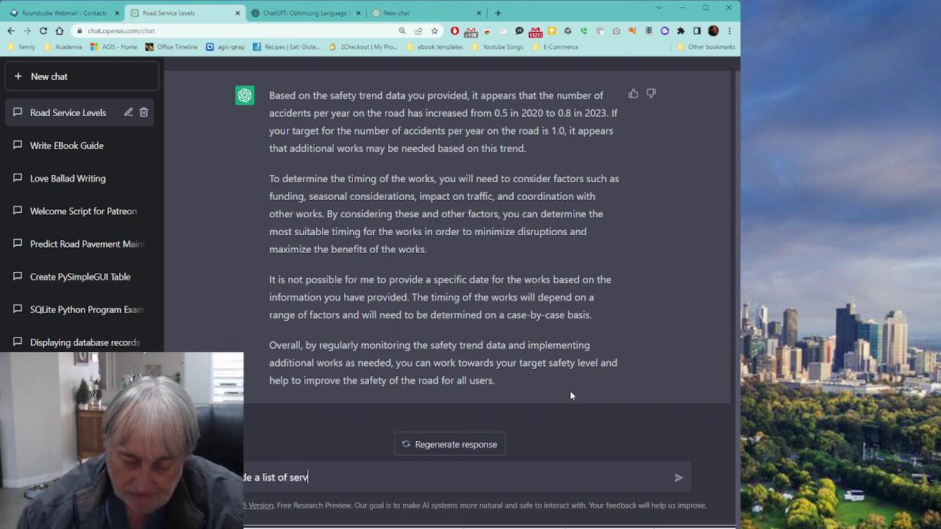
{"action": "type", "text": "ice leve"}
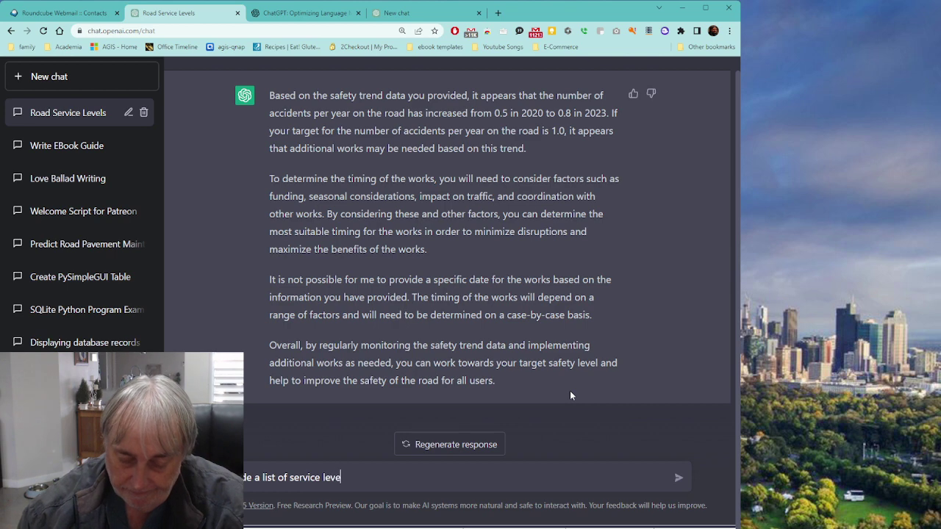
{"action": "type", "text": "ls for r"}
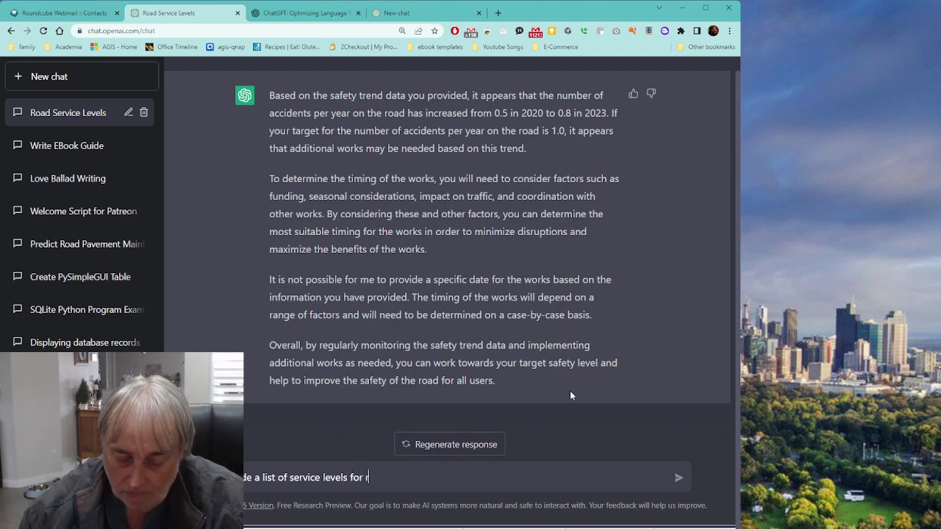
{"action": "type", "text": "oads"}
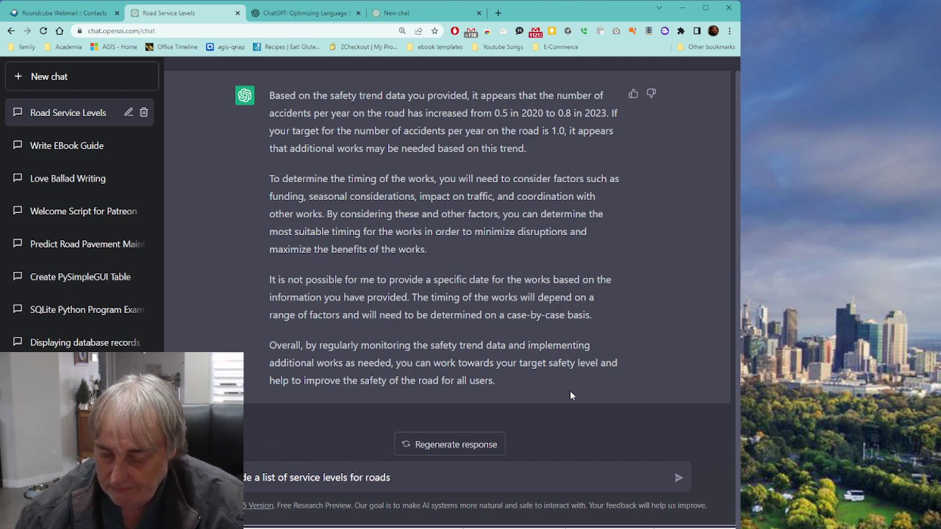
{"action": "key", "text": "Return"}
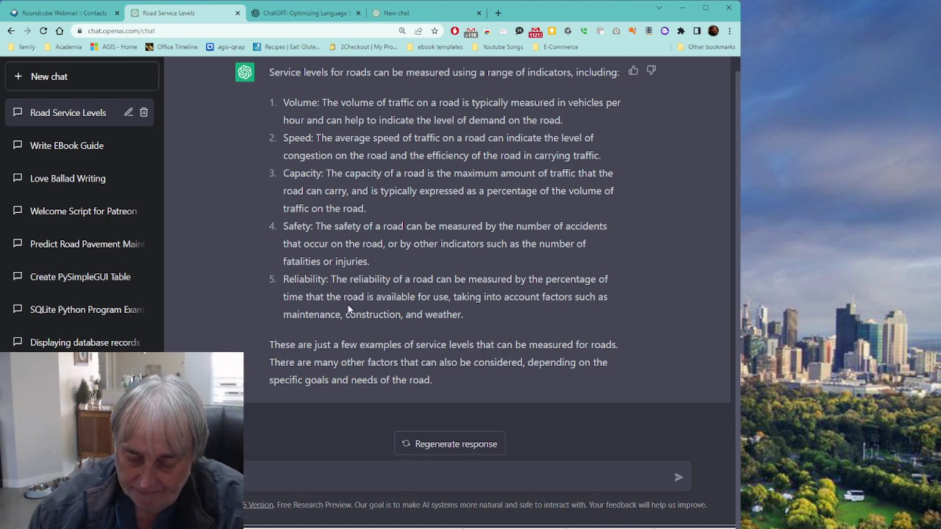
Step: Ask ChatGPT to 'Provide me with service levels for condition for the road network'
{"action": "type", "text": "me with"}
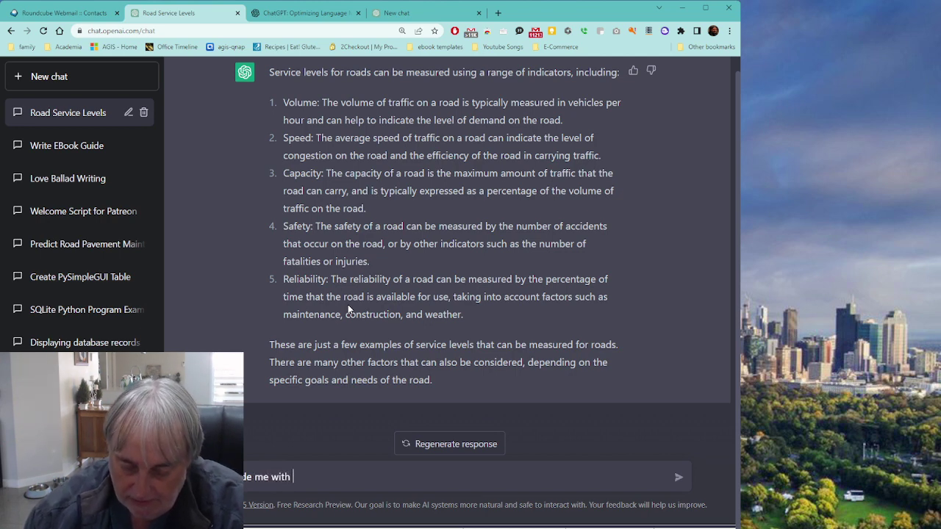
{"action": "type", "text": " servi"}
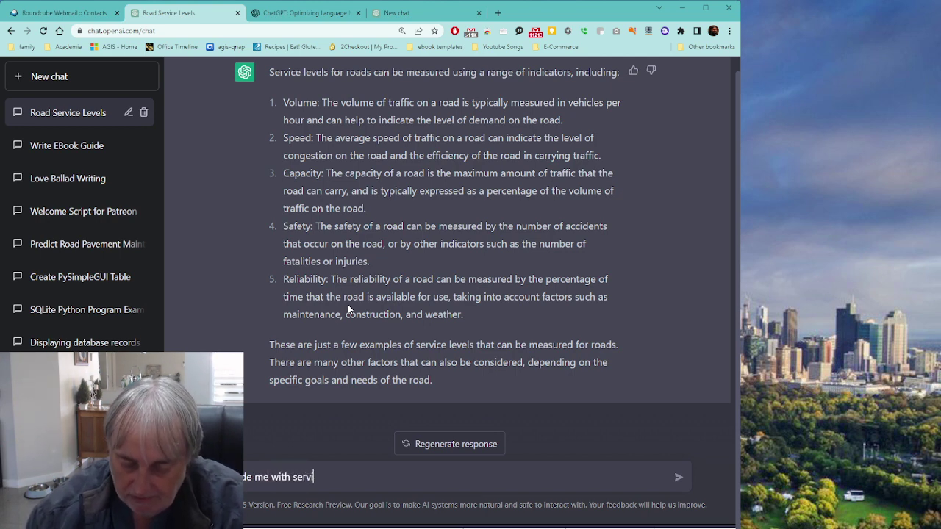
{"action": "type", "text": "ce level"}
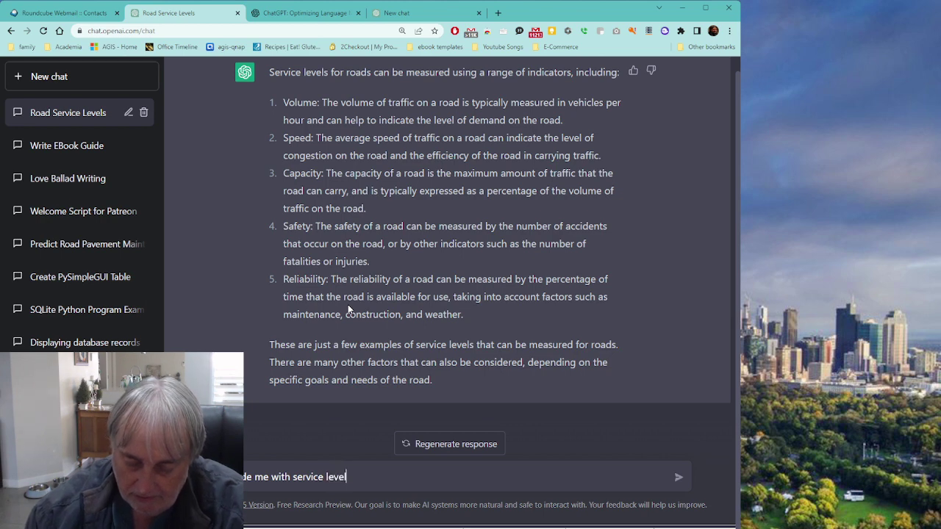
{"action": "type", "text": "s for condo"}
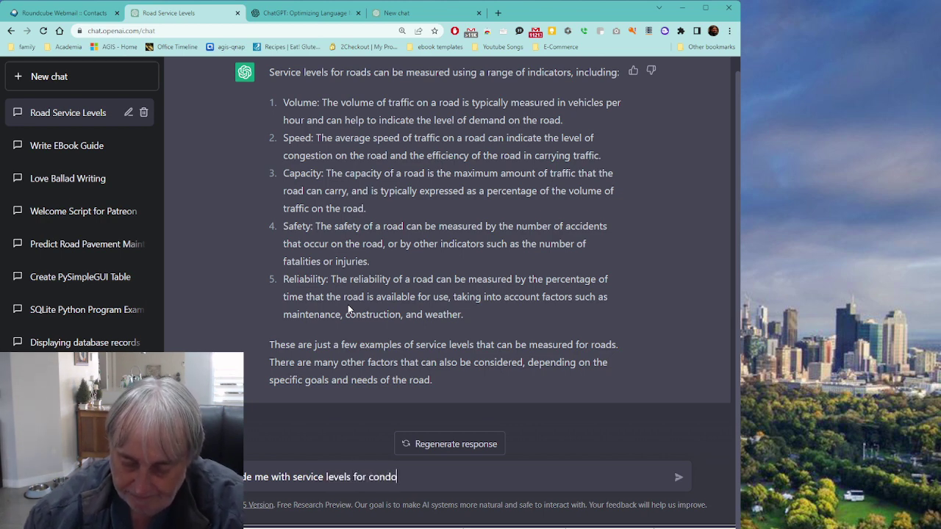
{"action": "key", "text": "BackSpace"}
{"action": "type", "text": "ition"}
{"action": "type", "text": " fo"}
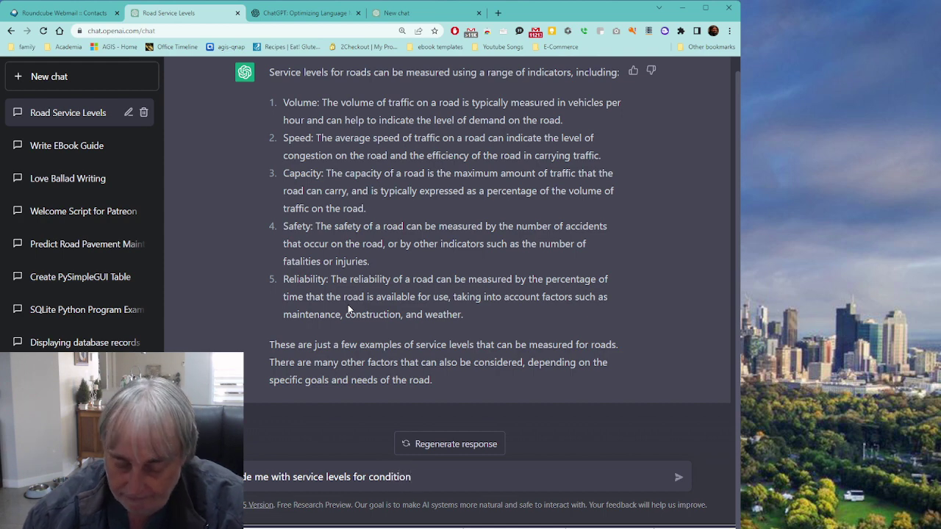
{"action": "type", "text": "r t"}
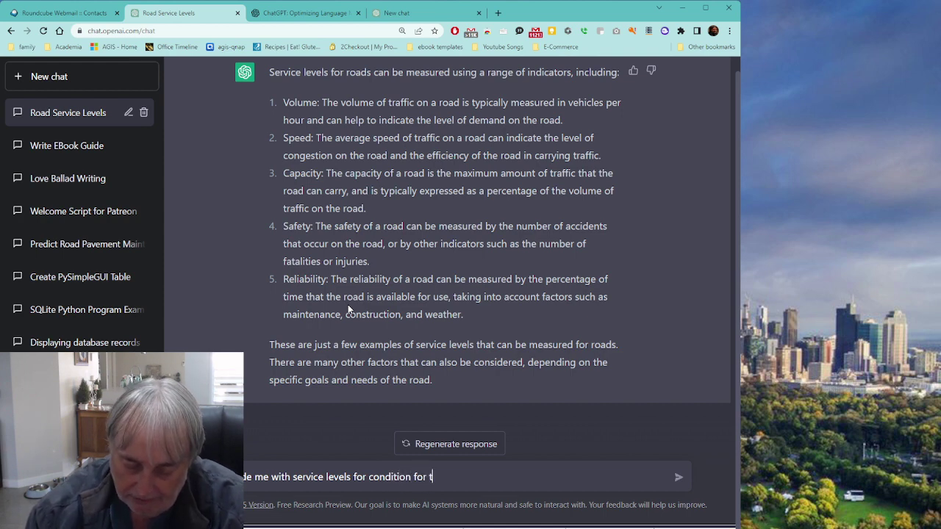
{"action": "type", "text": "he road"}
{"action": "key", "text": "BackSpace"}
{"action": "key", "text": "BackSpace"}
{"action": "type", "text": "aa"}
{"action": "key", "text": "BackSpace"}
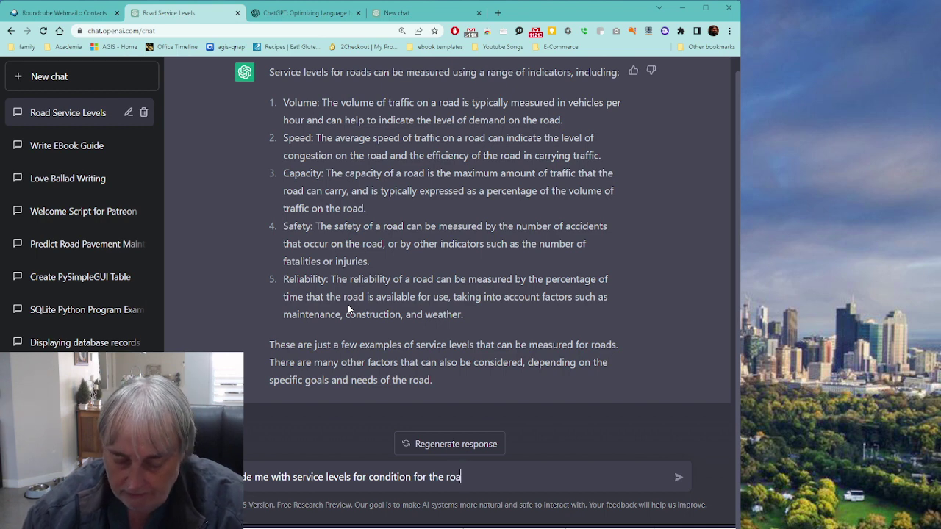
{"action": "type", "text": "d network"}
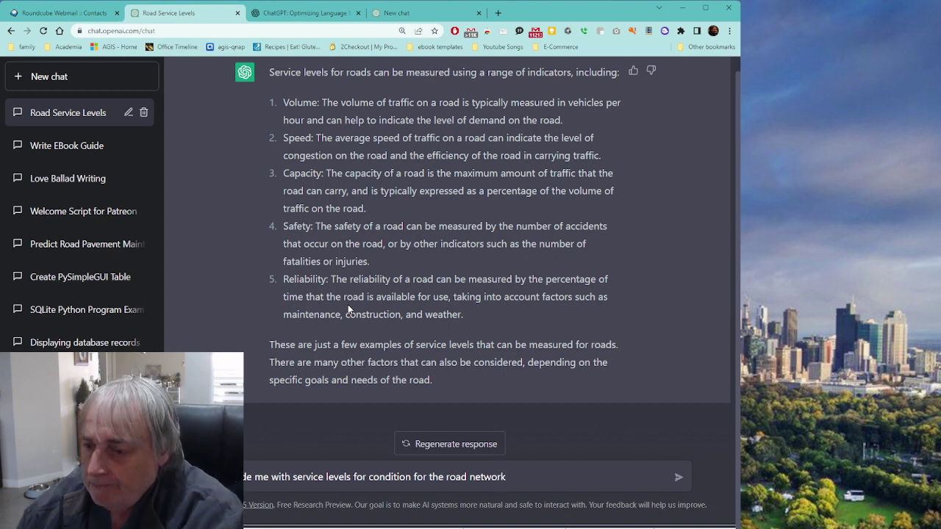
{"action": "key", "text": "Return"}
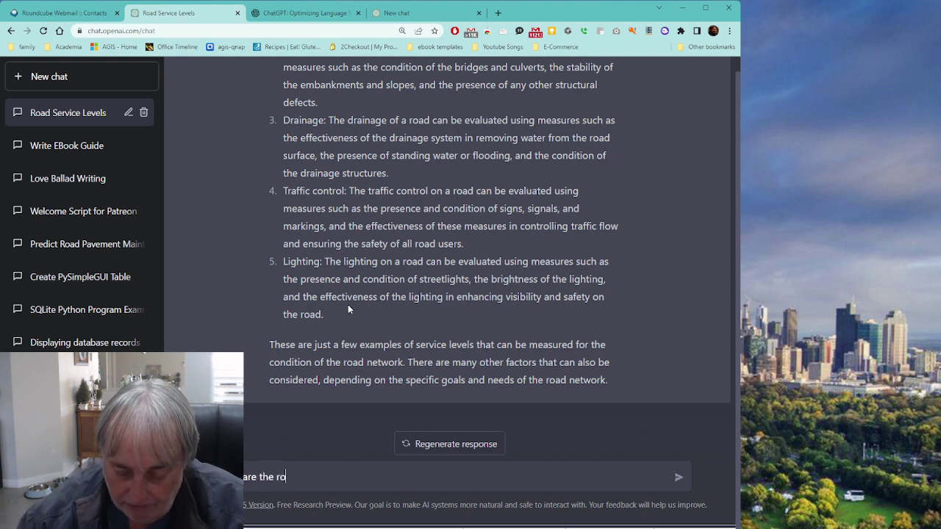
Step: Ask ChatGPT 'What are the road distress measures'
{"action": "type", "text": "ad"}
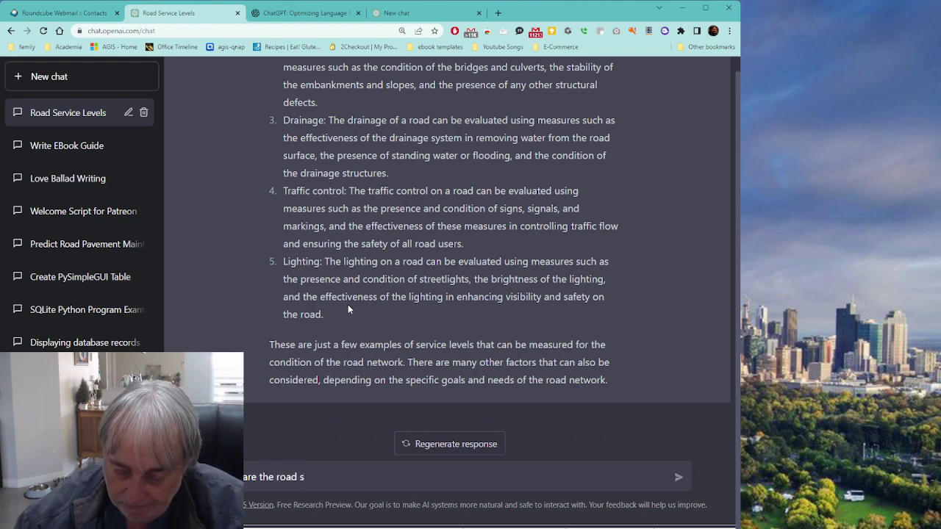
{"action": "type", "text": " distre"}
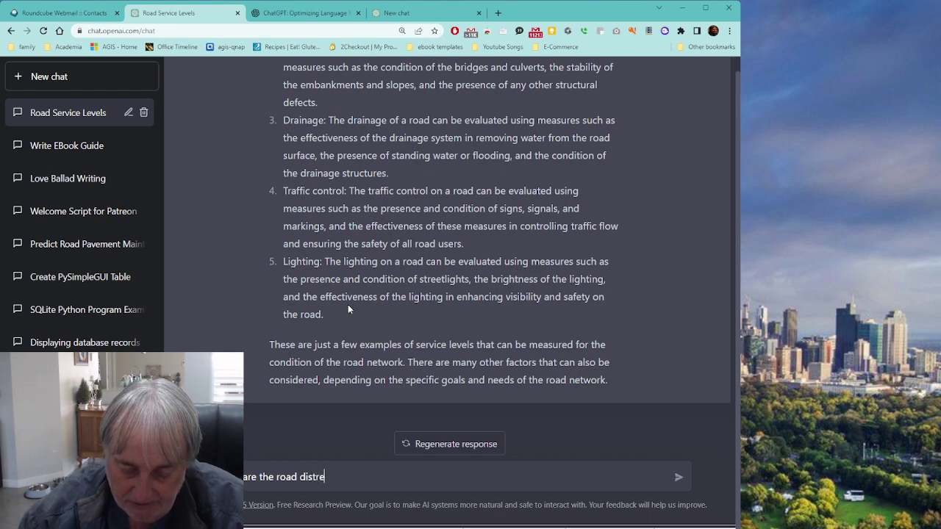
{"action": "type", "text": "ss measures"}
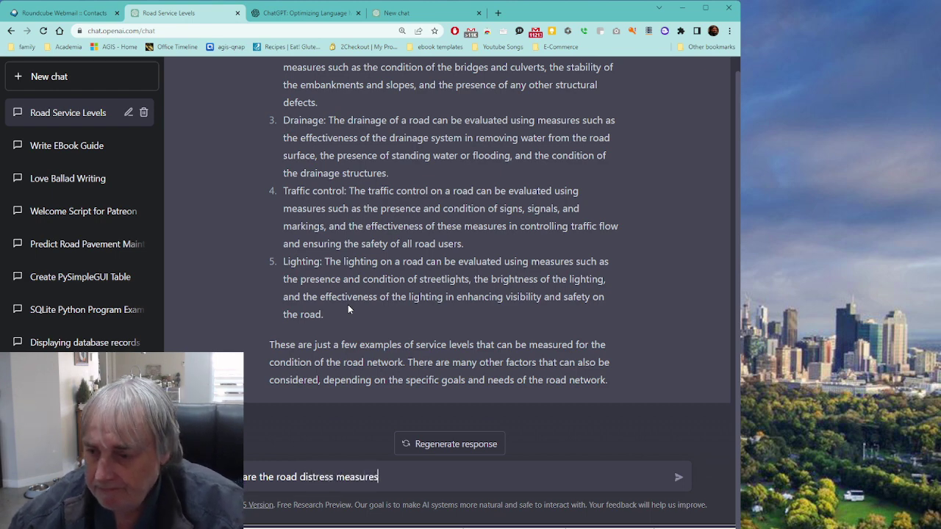
{"action": "key", "text": "Return"}
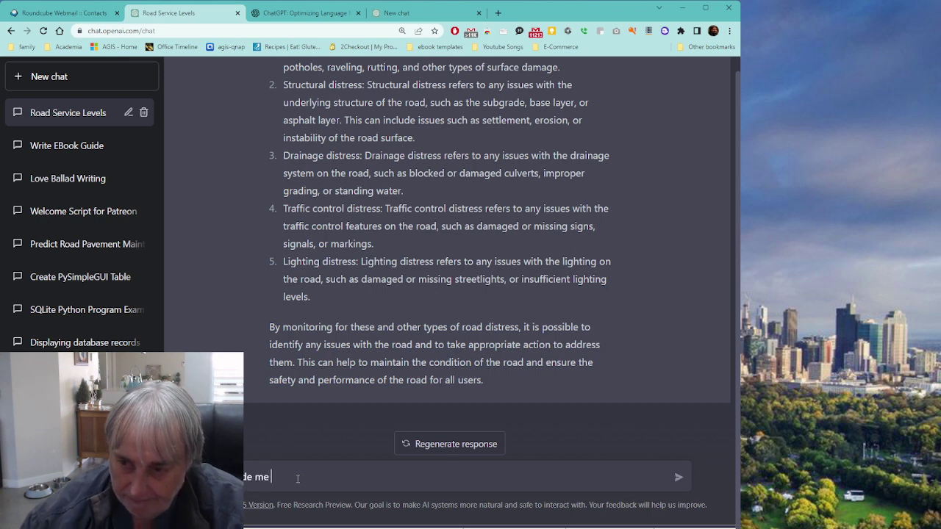
Step: Type the request for quantified service levels, fixing 'quatified' to 'quantified' via spelling suggestions
{"action": "type", "text": "h "}
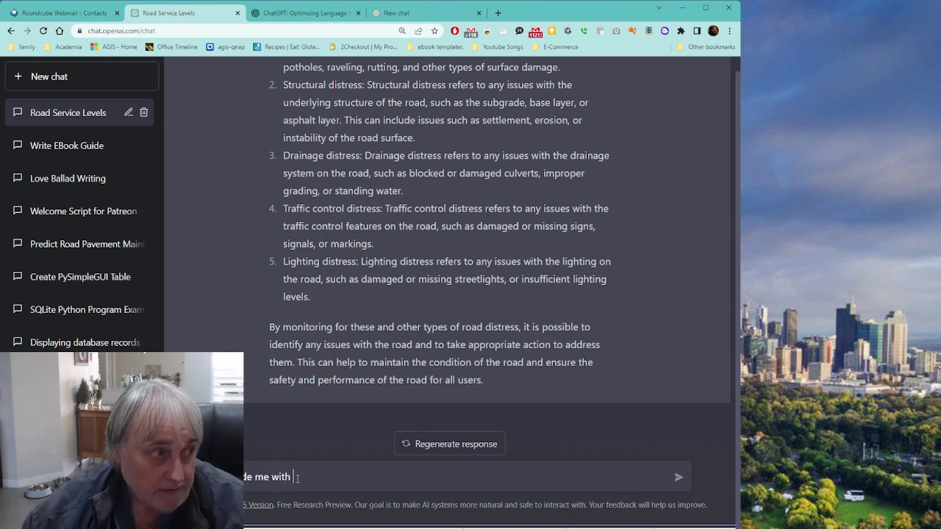
{"action": "type", "text": "quatified"}
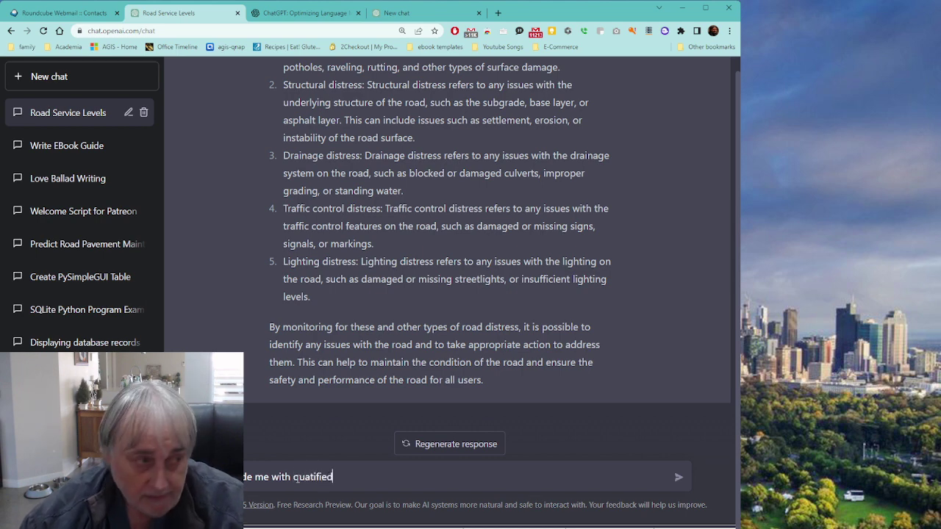
{"action": "type", "text": " service"}
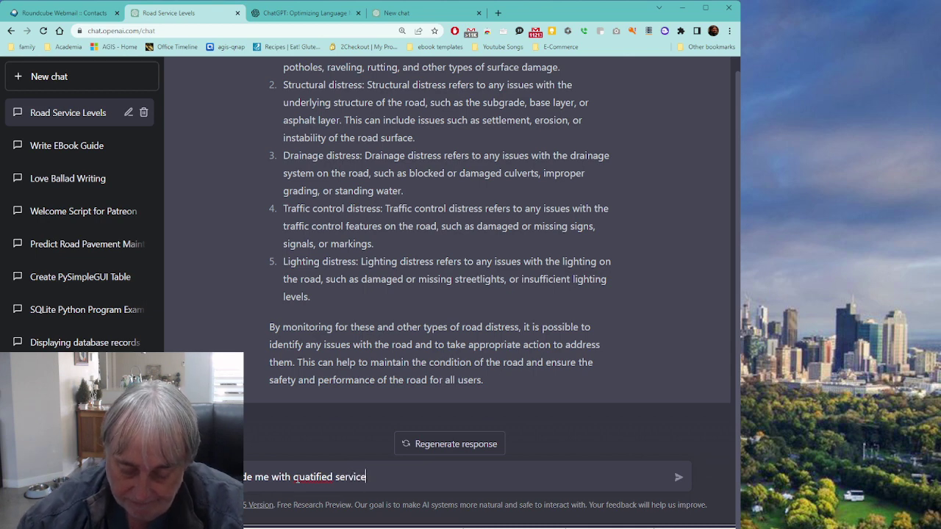
{"action": "type", "text": " levels"}
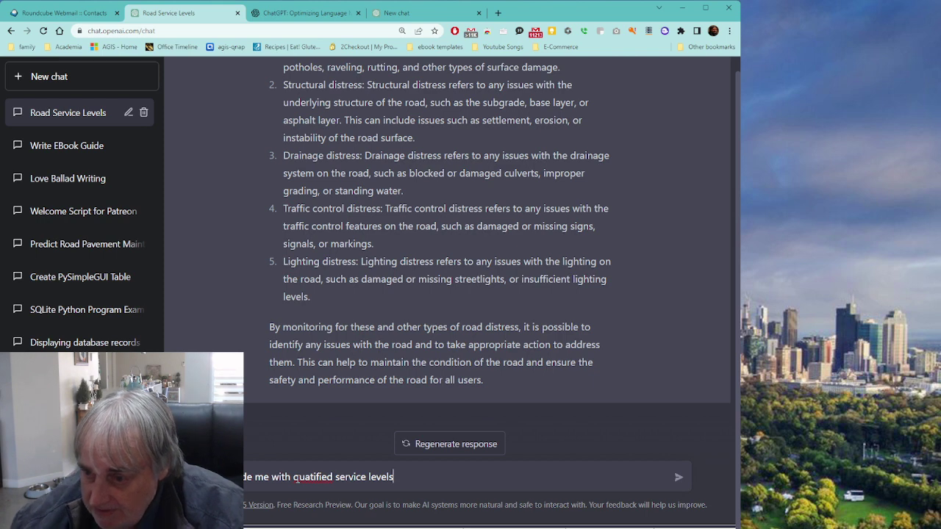
{"action": "right_click", "coordinate": [319, 476]}
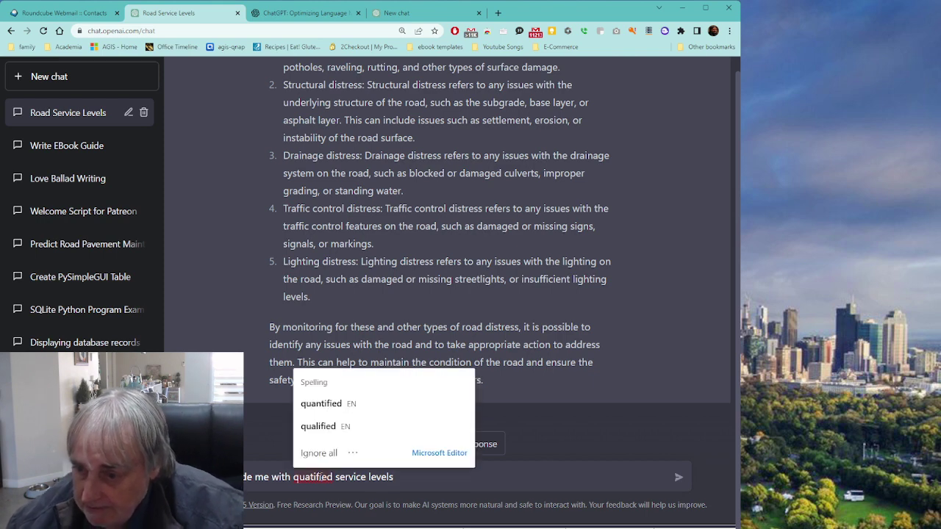
{"action": "left_click", "coordinate": [321, 403]}
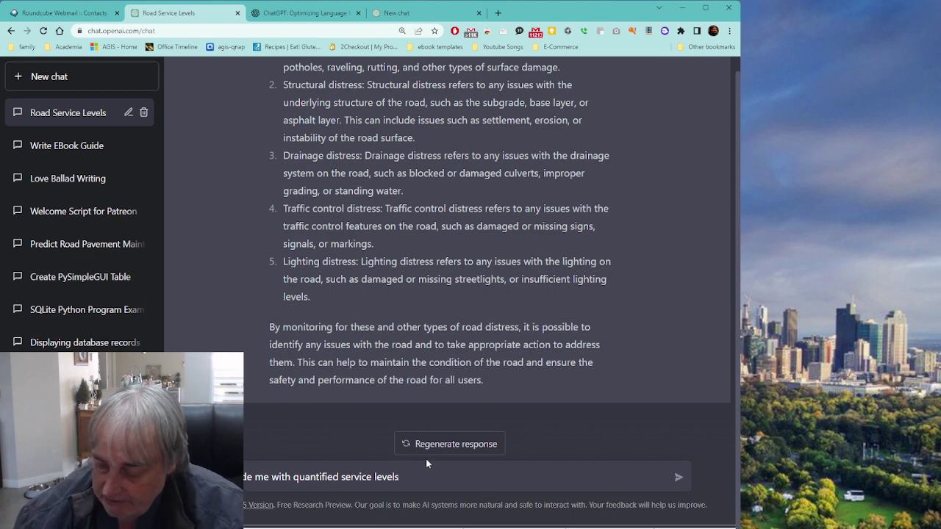
Step: Send the request for quantified road service levels
{"action": "key", "text": "Return"}
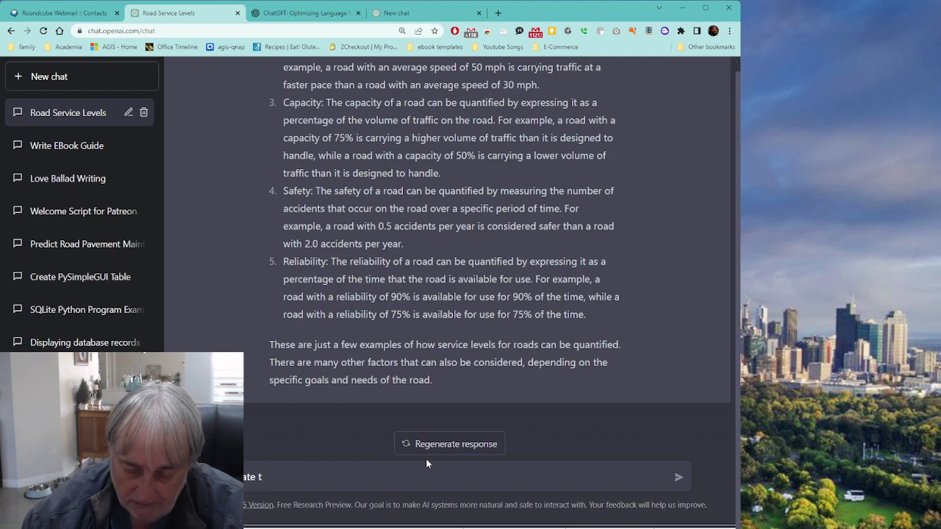
Step: Ask ChatGPT to 'Tabulate these measures'
{"action": "type", "text": "hese"}
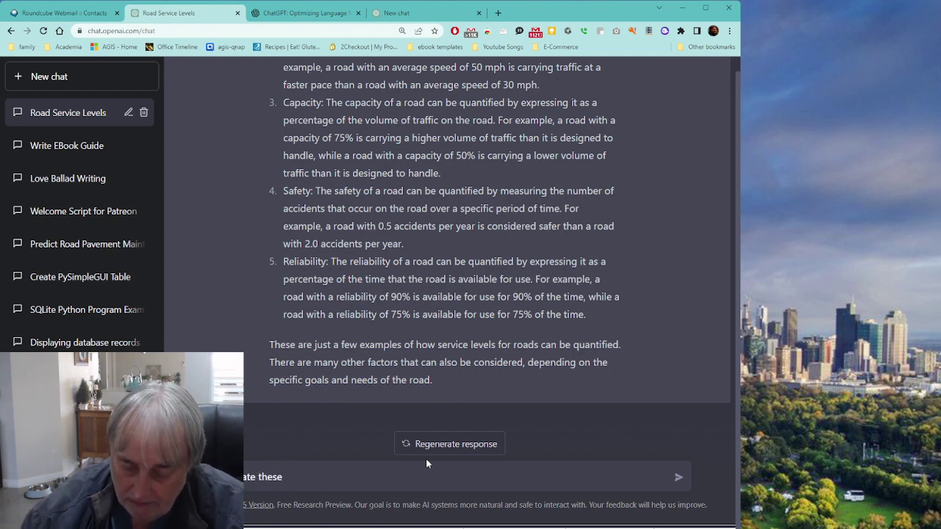
{"action": "type", "text": " me"}
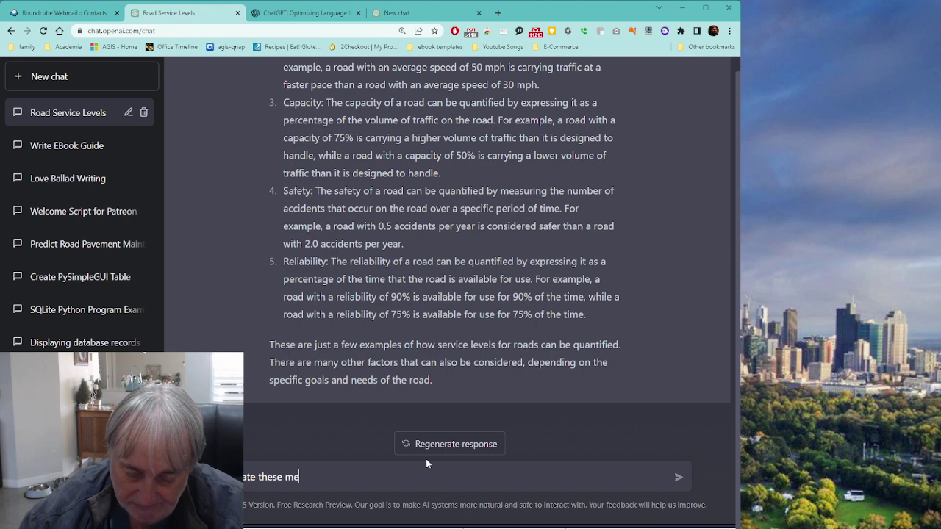
{"action": "type", "text": "asures"}
{"action": "key", "text": "Return"}
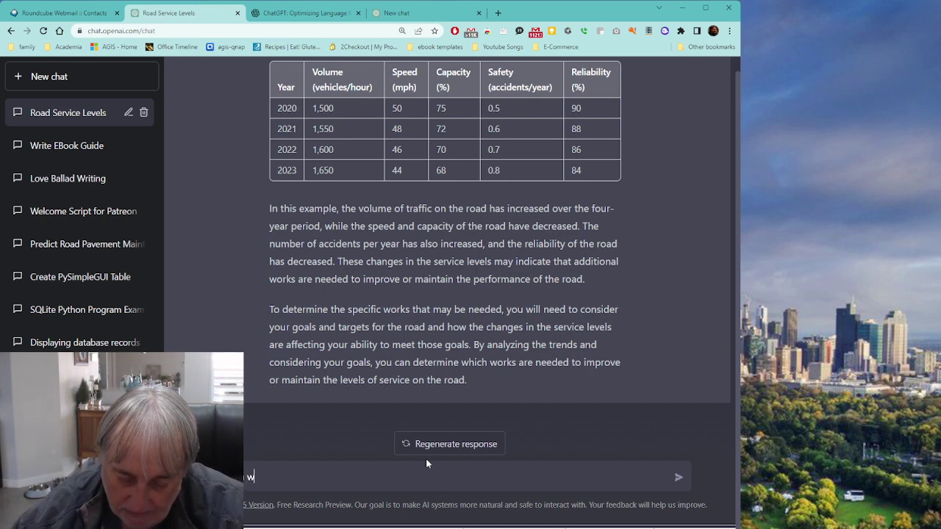
Step: Ask ChatGPT 'When will reliability drop to say 80%'
{"action": "type", "text": "l rel"}
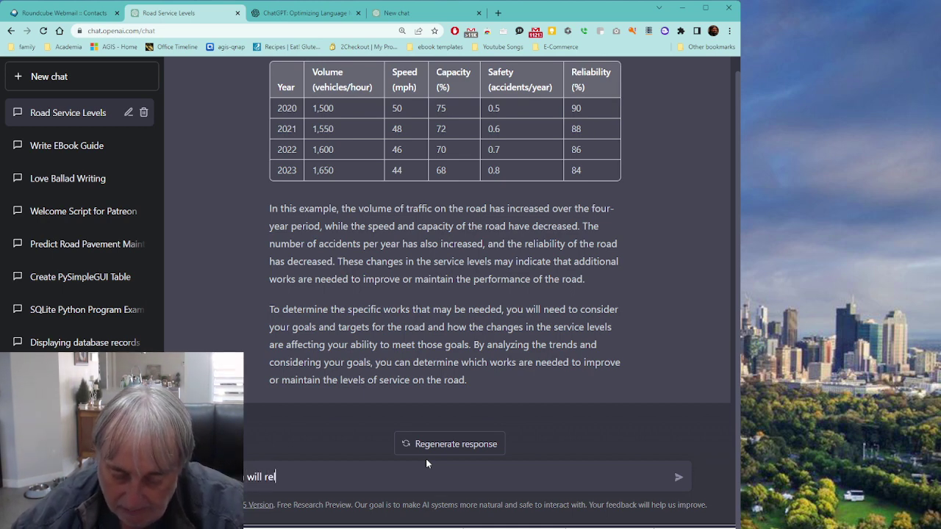
{"action": "type", "text": "iabilit"}
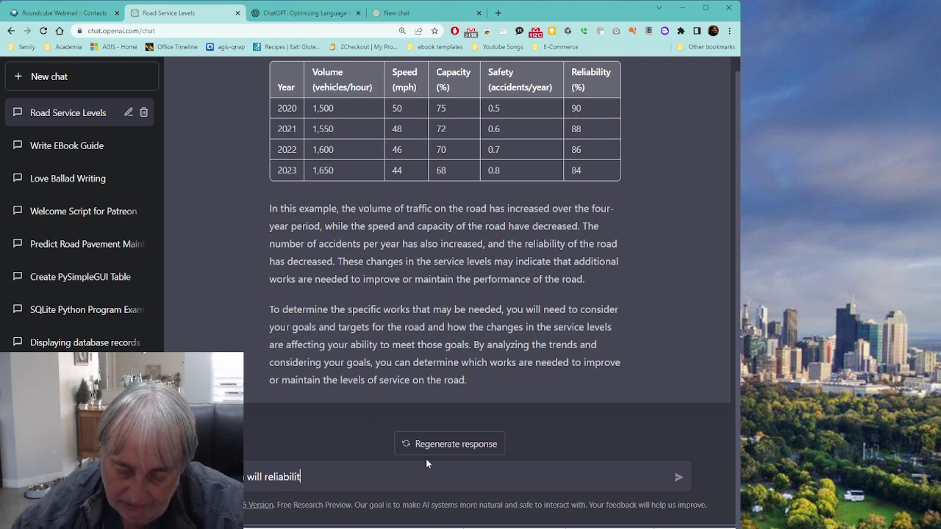
{"action": "type", "text": "y drop to"}
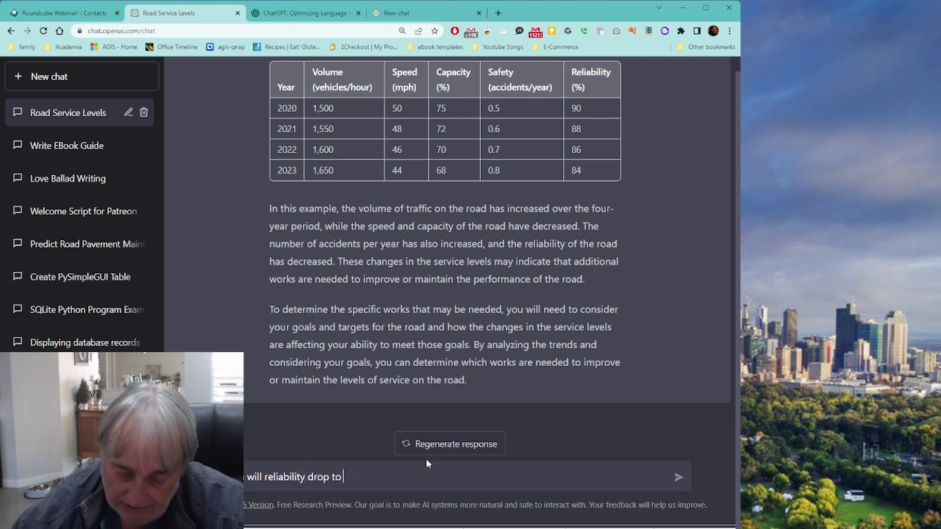
{"action": "type", "text": " say"}
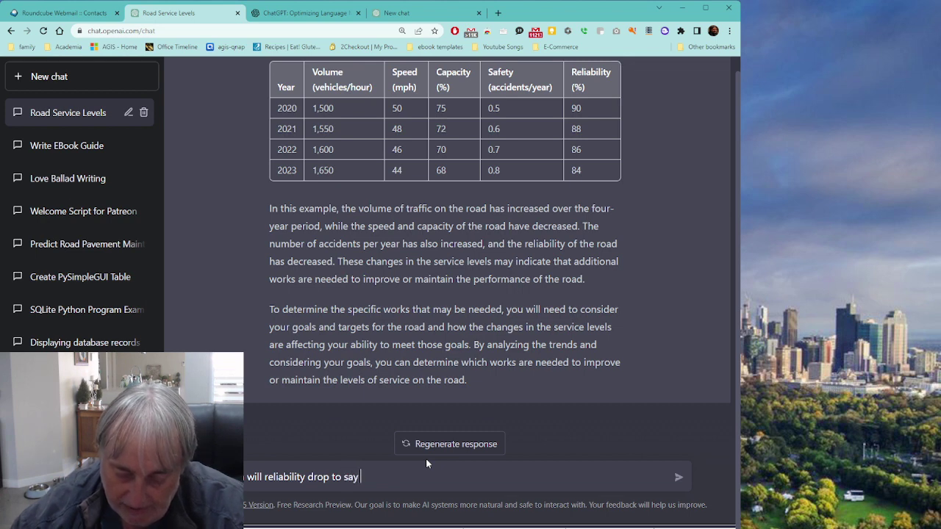
{"action": "type", "text": " 80%"}
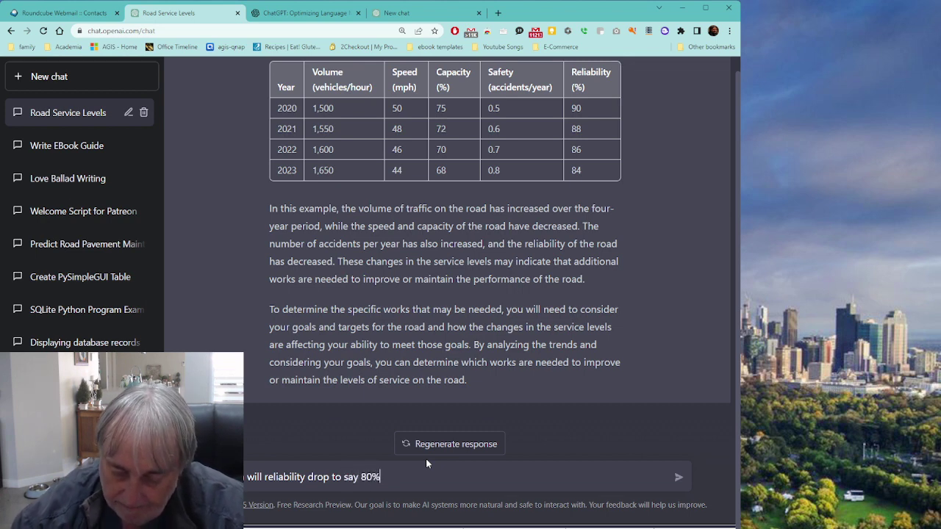
{"action": "key", "text": "Return"}
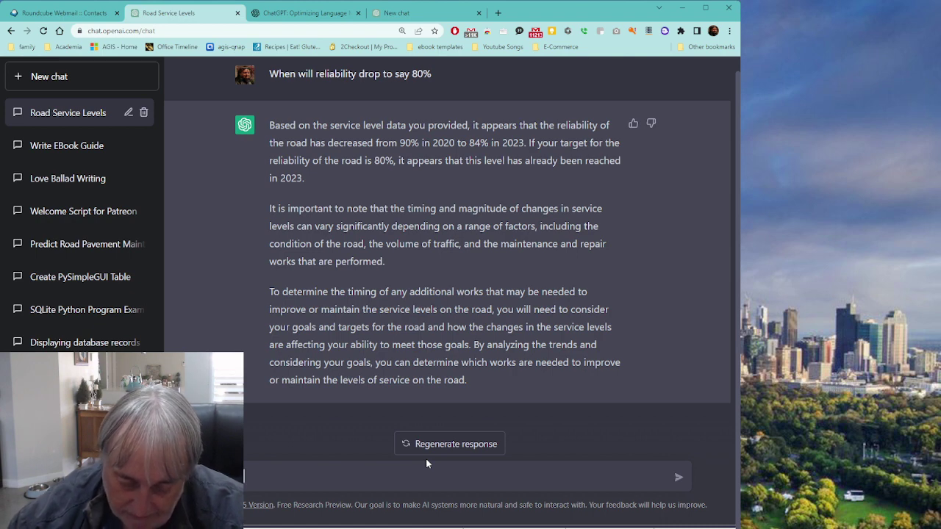
Step: Ask when reliability will likely fall below an 80% target service level, based on the above
{"action": "type", "text": "rge"}
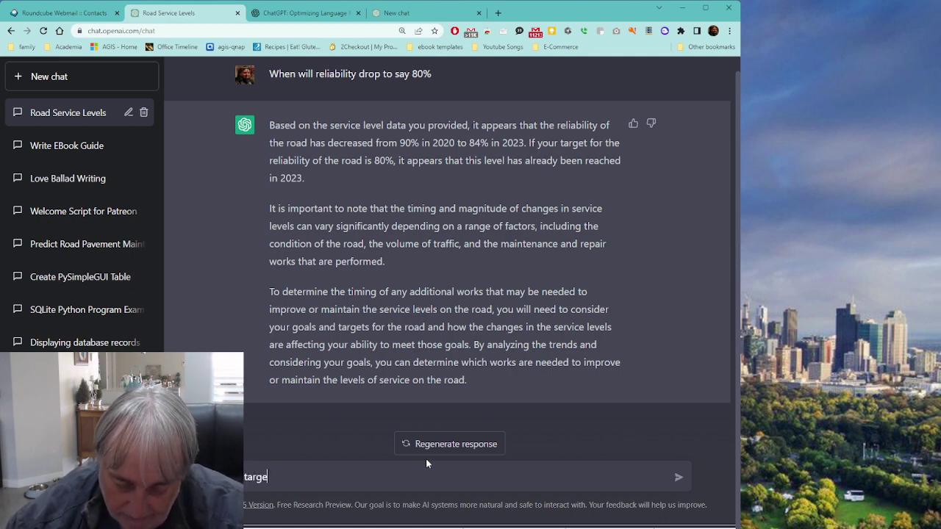
{"action": "type", "text": "t s"}
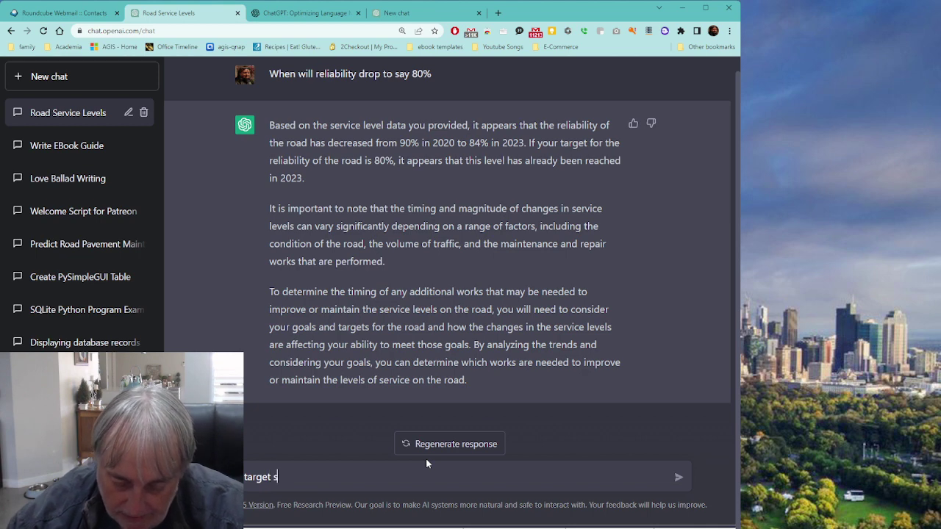
{"action": "type", "text": "ervice"}
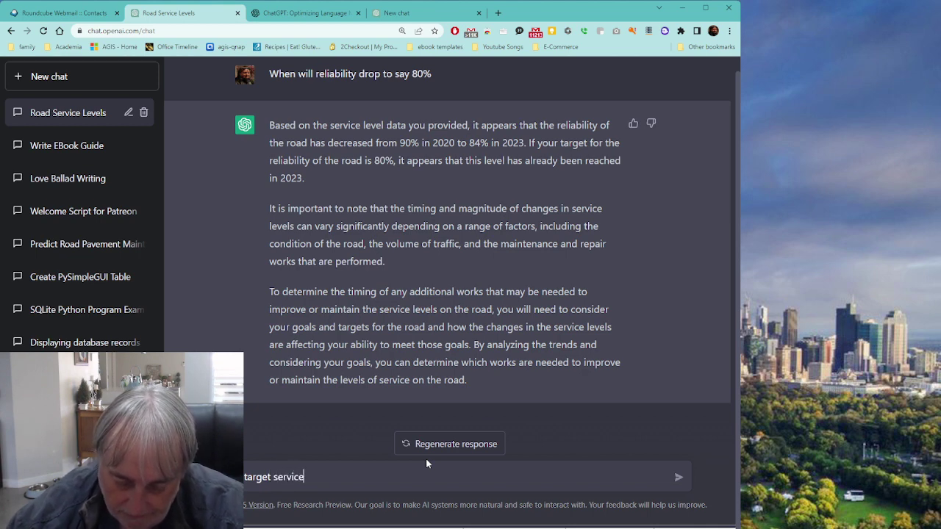
{"action": "type", "text": " level f"}
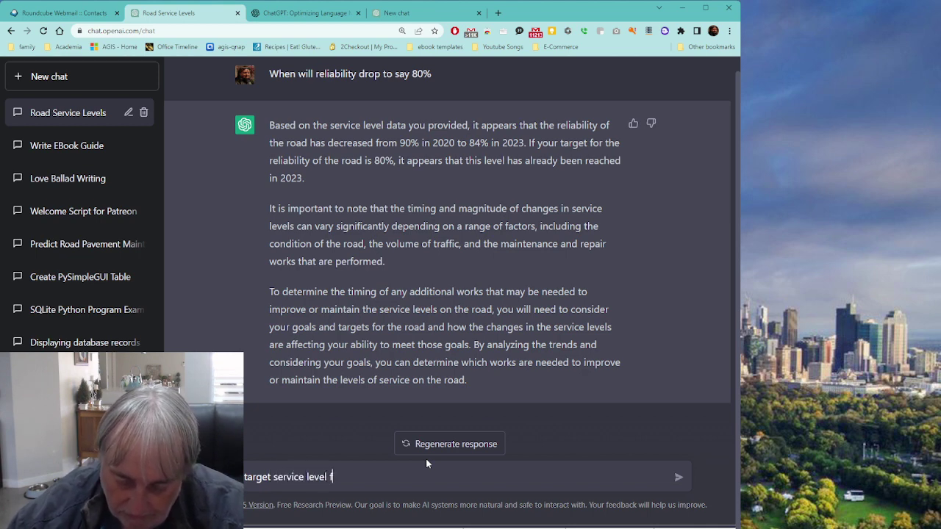
{"action": "type", "text": "or reli"}
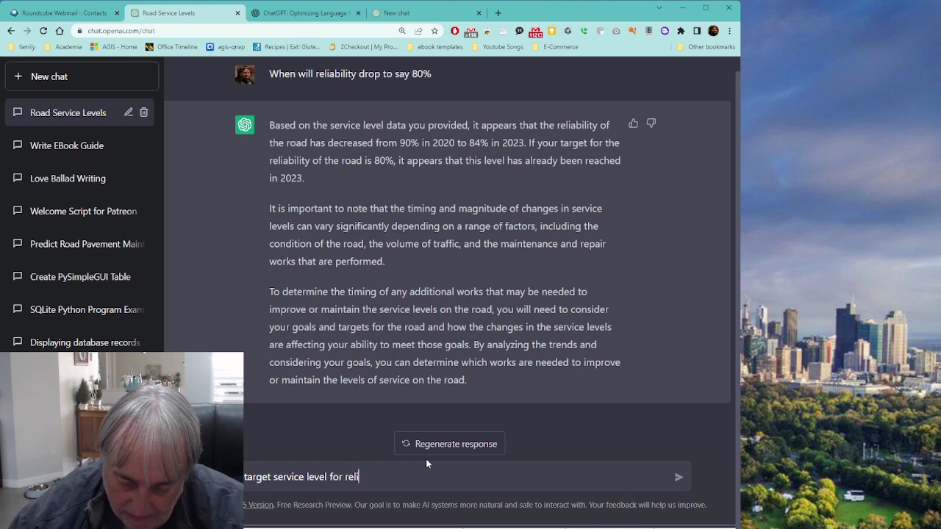
{"action": "type", "text": "abilit"}
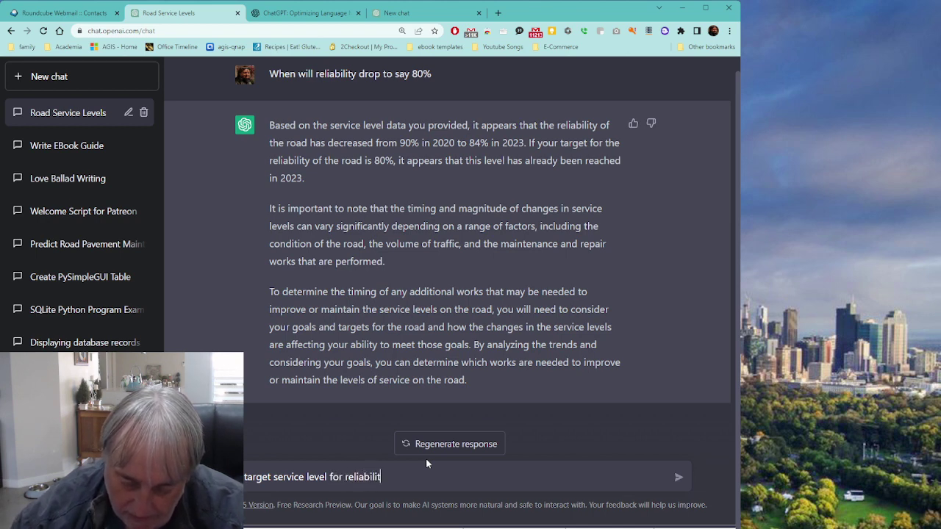
{"action": "type", "text": "y is l"}
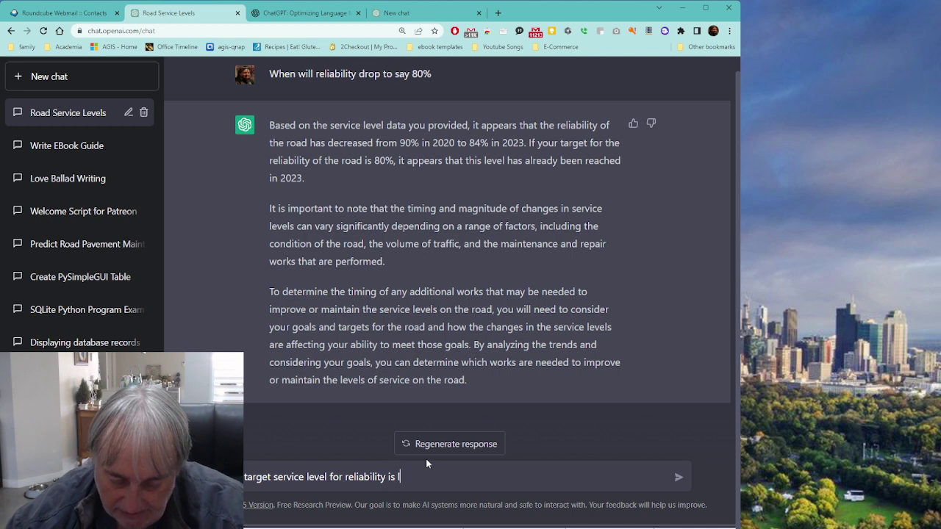
{"action": "type", "text": "ess thann"}
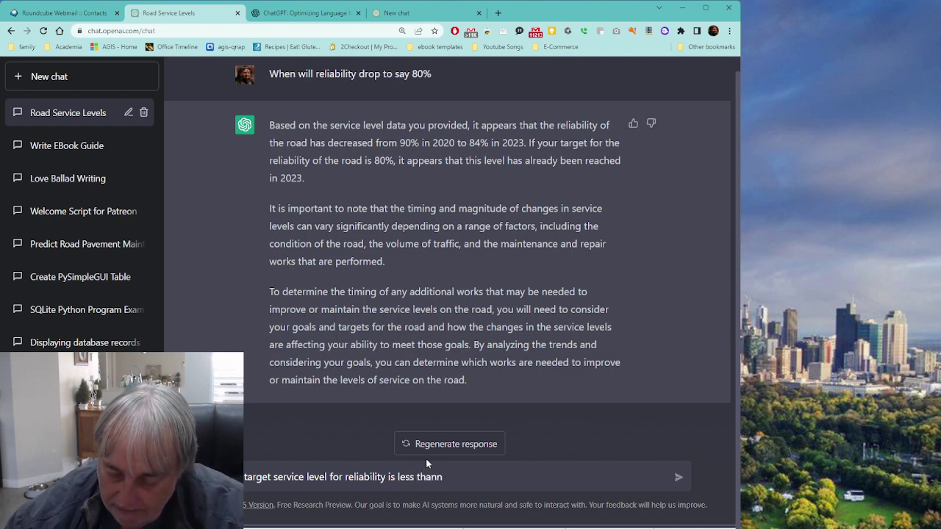
{"action": "key", "text": "BackSpace"}
{"action": "type", "text": "80% "}
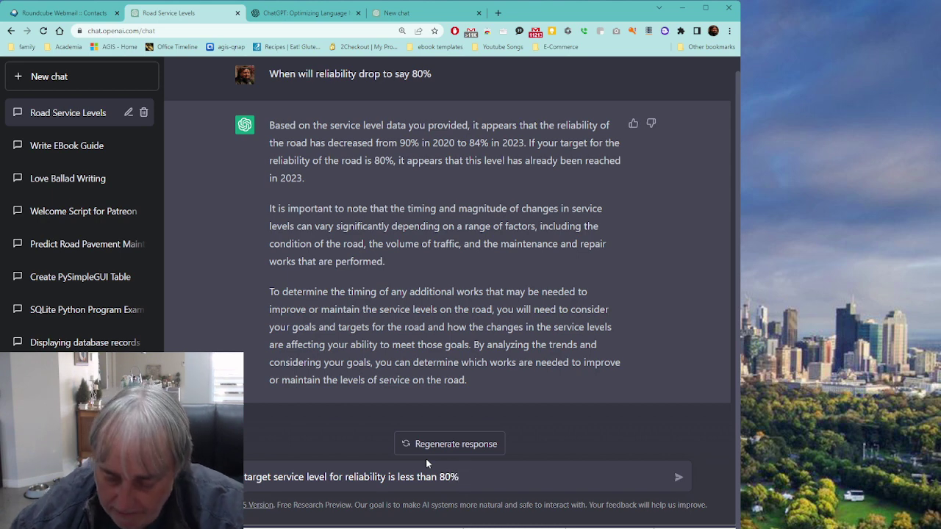
{"action": "type", "text": ", whe"}
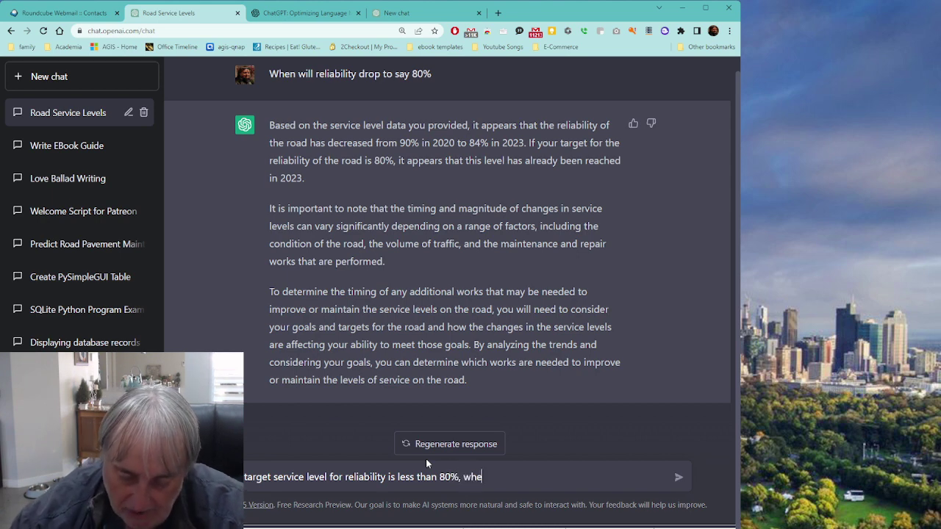
{"action": "type", "text": "n is it "}
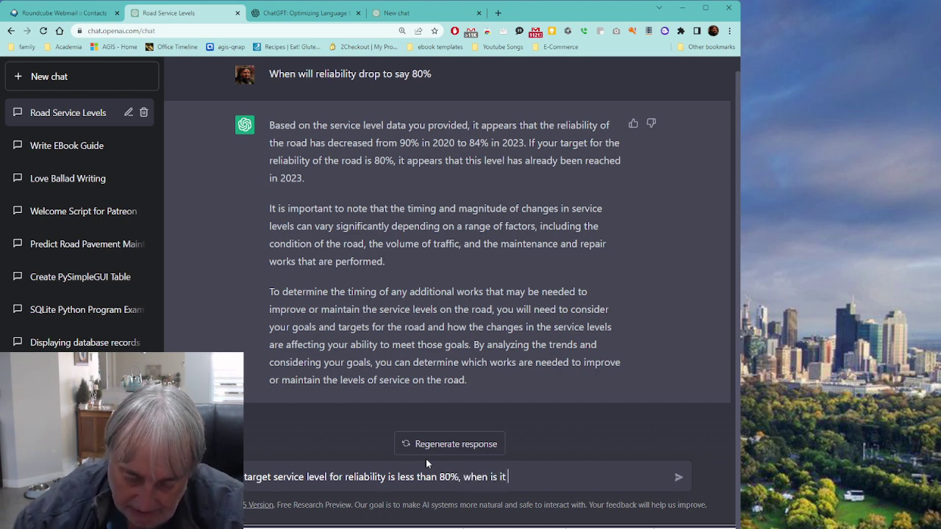
{"action": "type", "text": "likely"}
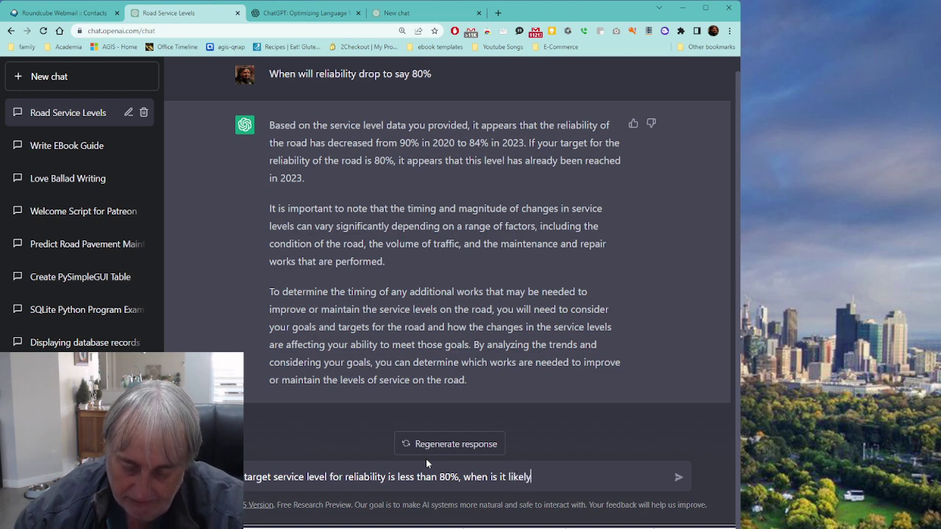
{"action": "type", "text": " to oc"}
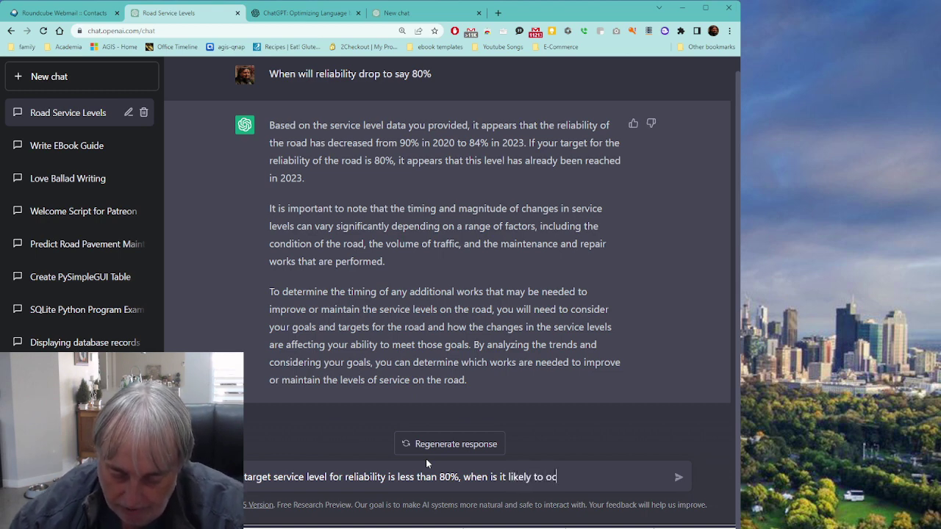
{"action": "type", "text": "cur "}
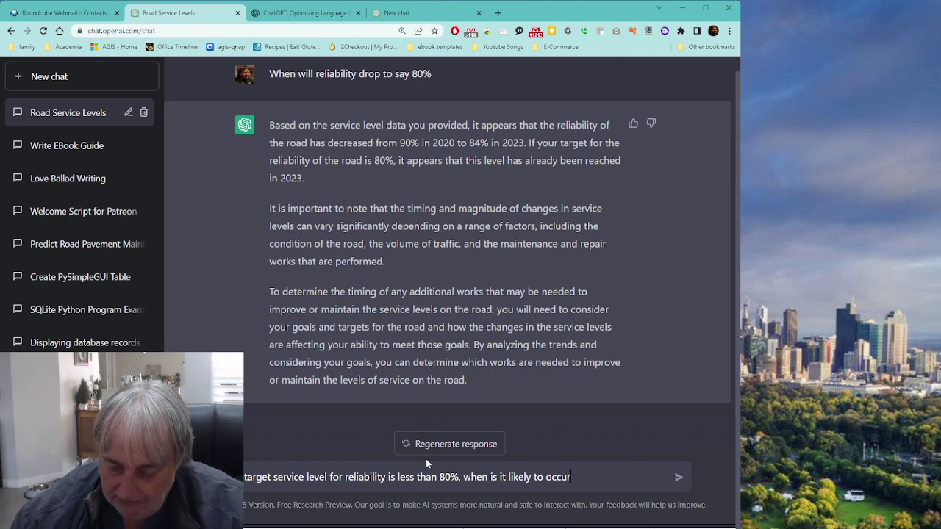
{"action": "type", "text": "based"}
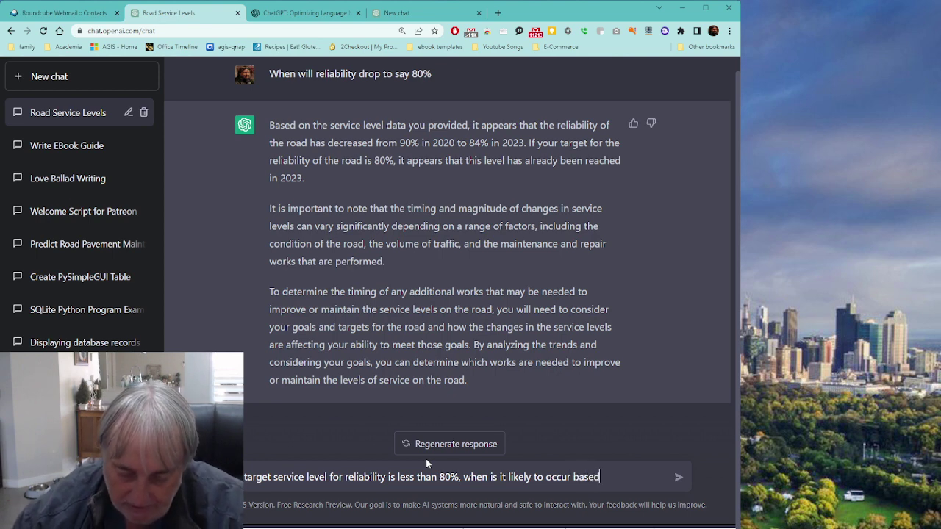
{"action": "type", "text": "o"}
{"action": "type", "text": "n"}
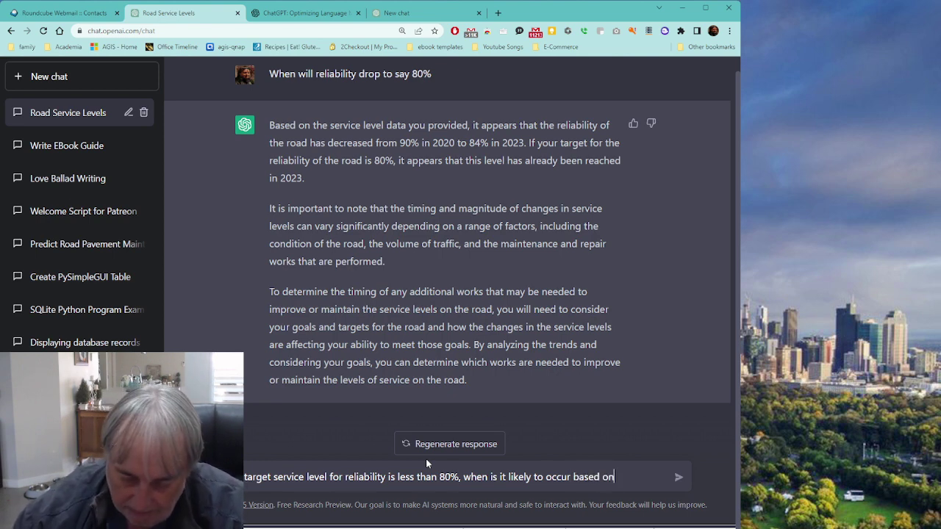
{"action": "type", "text": " the above to"}
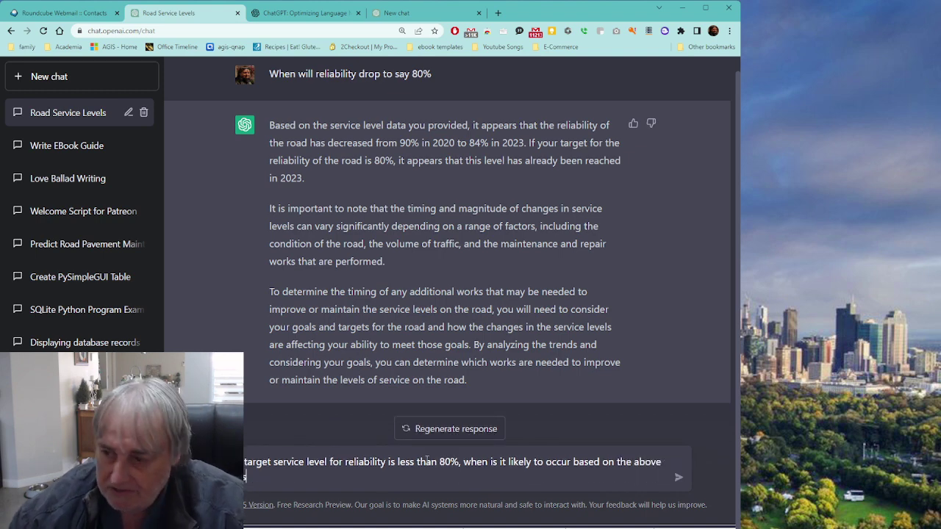
{"action": "key", "text": "Return"}
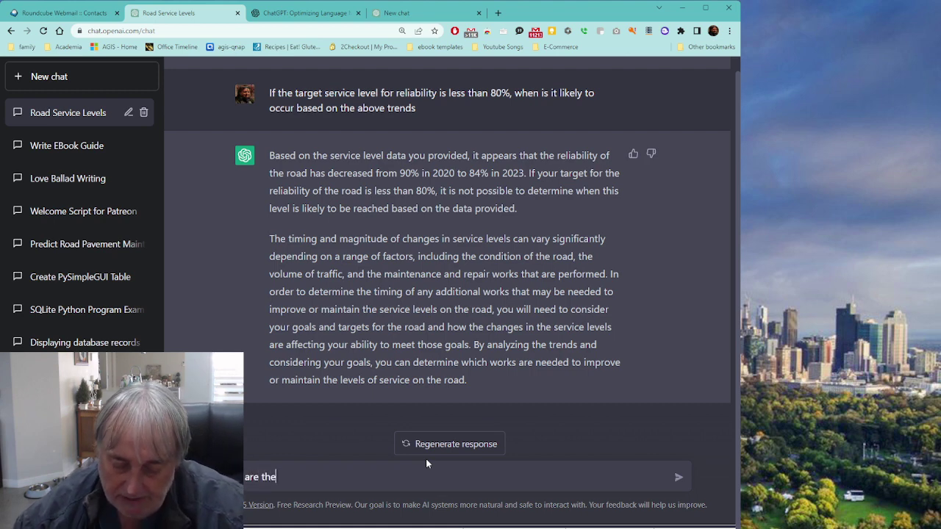
Step: Ask ChatGPT 'What are the likely works we should do?'
{"action": "type", "text": "likely"}
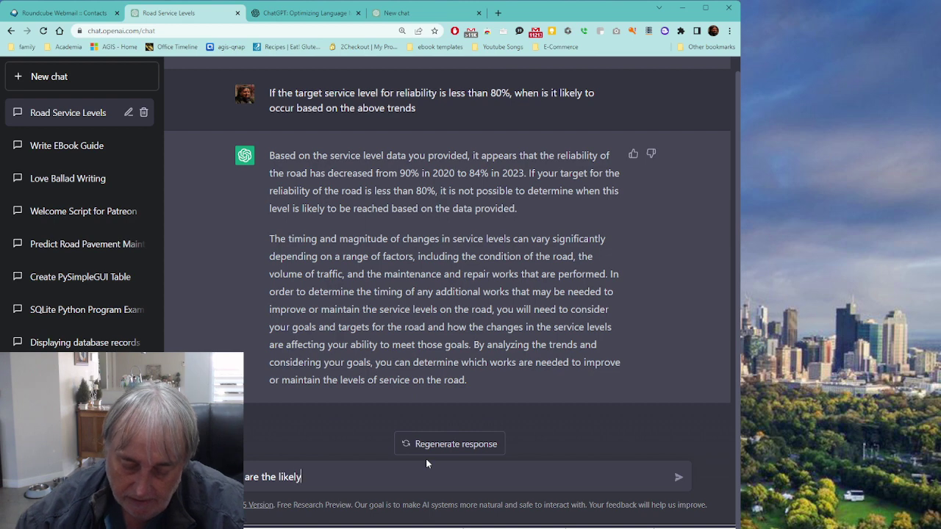
{"action": "type", "text": " workd"}
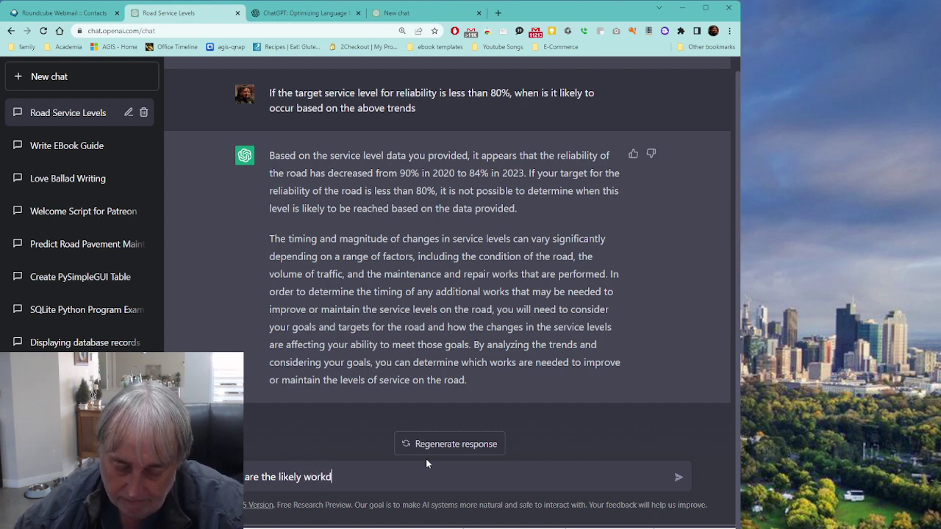
{"action": "key", "text": "BackSpace"}
{"action": "type", "text": "s we"}
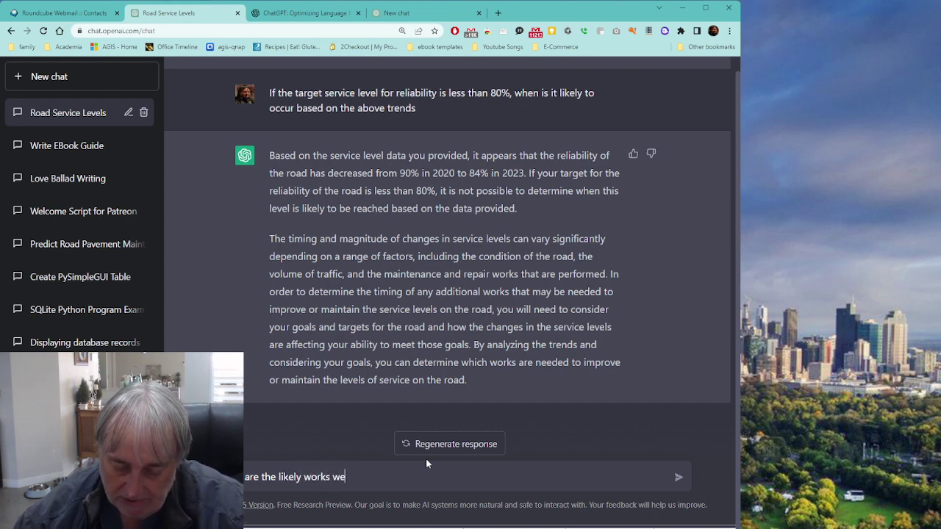
{"action": "type", "text": " should do"}
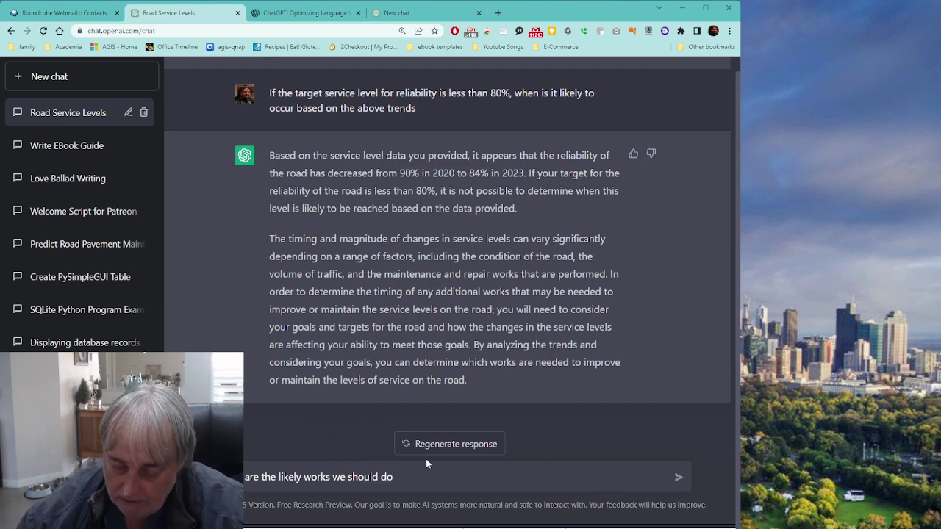
{"action": "type", "text": "?"}
{"action": "key", "text": "Return"}
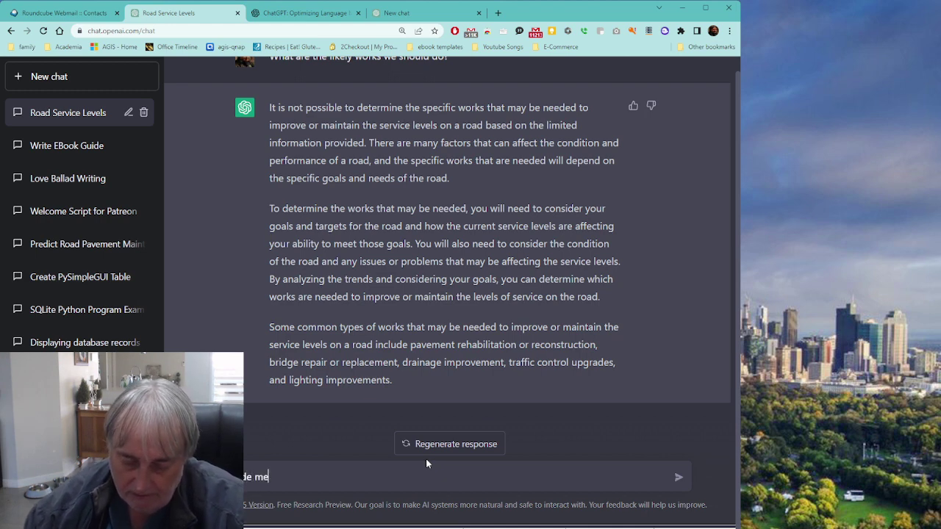
Step: Send the follow-up prompt 'Provide me with the detail of works' in the Road Service Levels chat
{"action": "type", "text": "th t"}
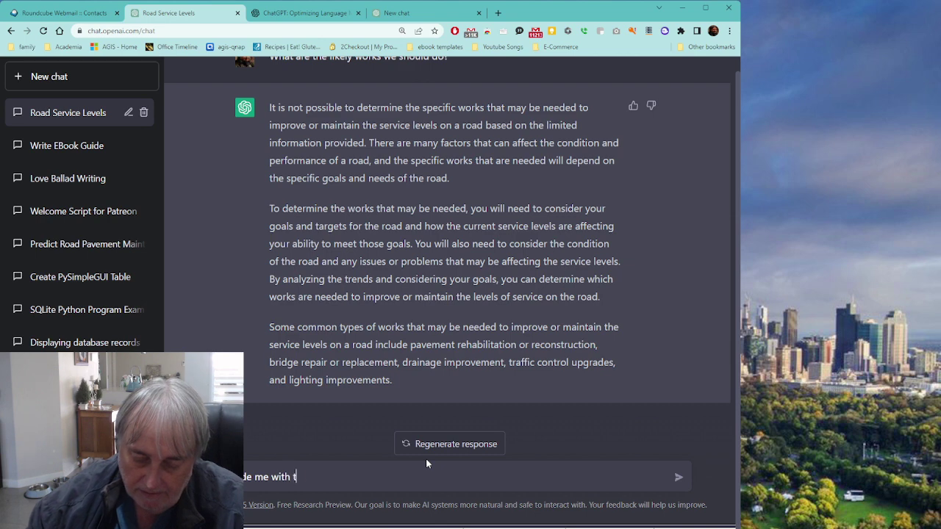
{"action": "type", "text": "he detail of"}
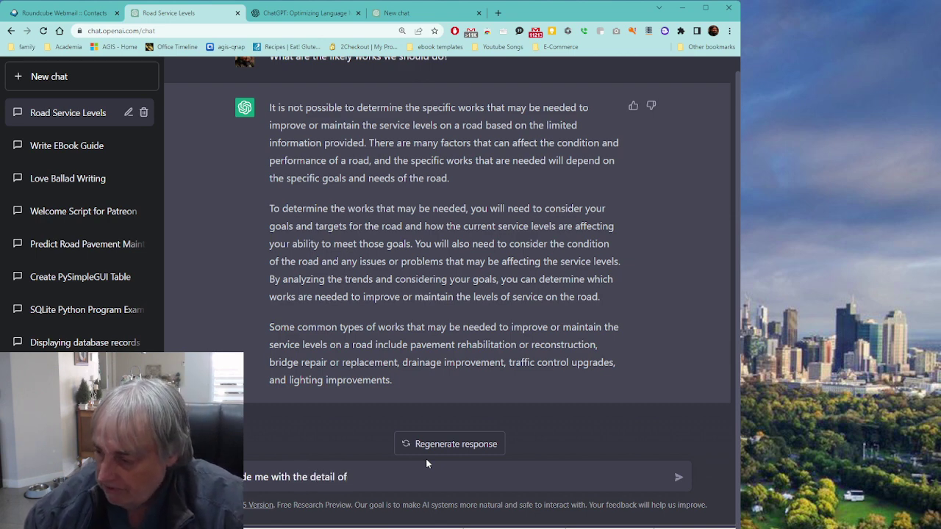
{"action": "type", "text": " works"}
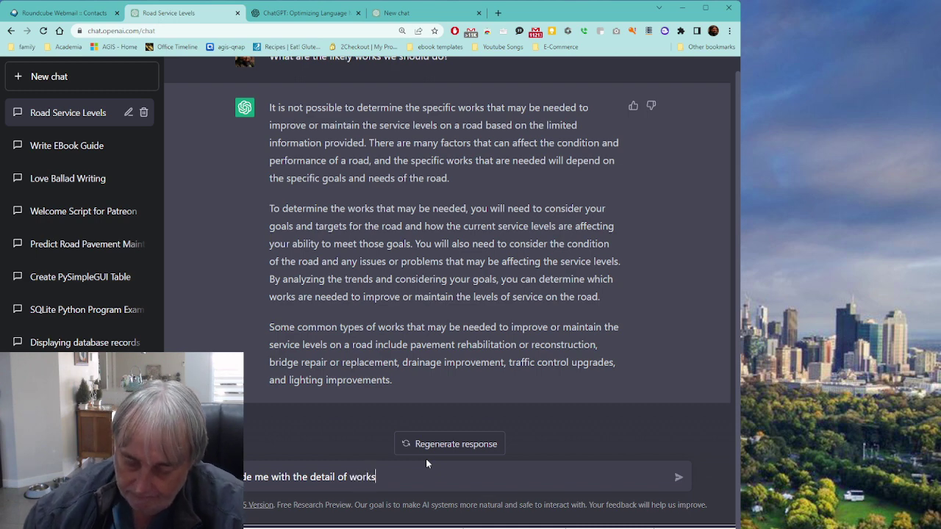
{"action": "key", "text": "Return"}
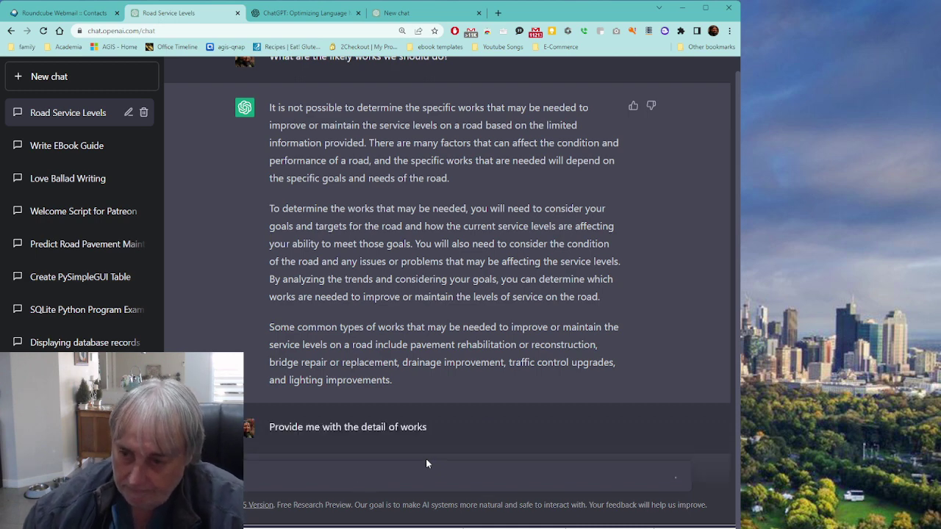